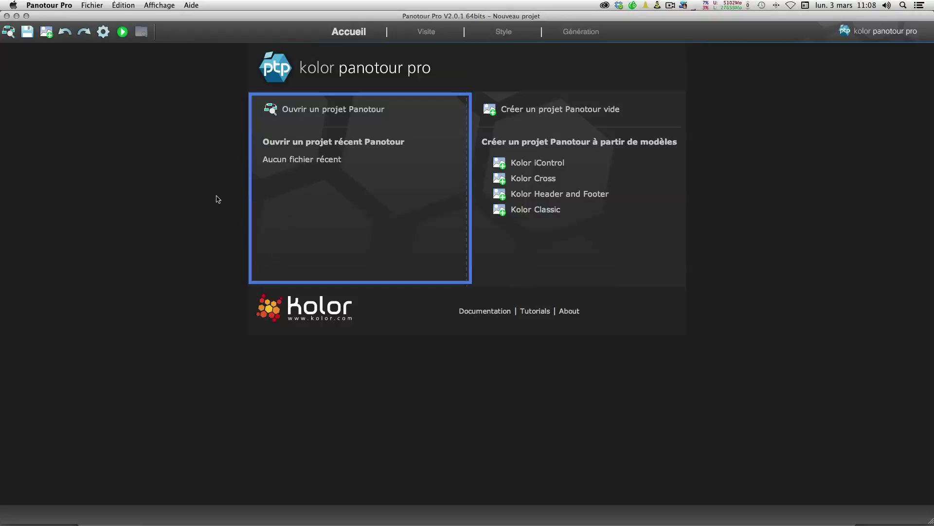
pyautogui.click(89, 7)
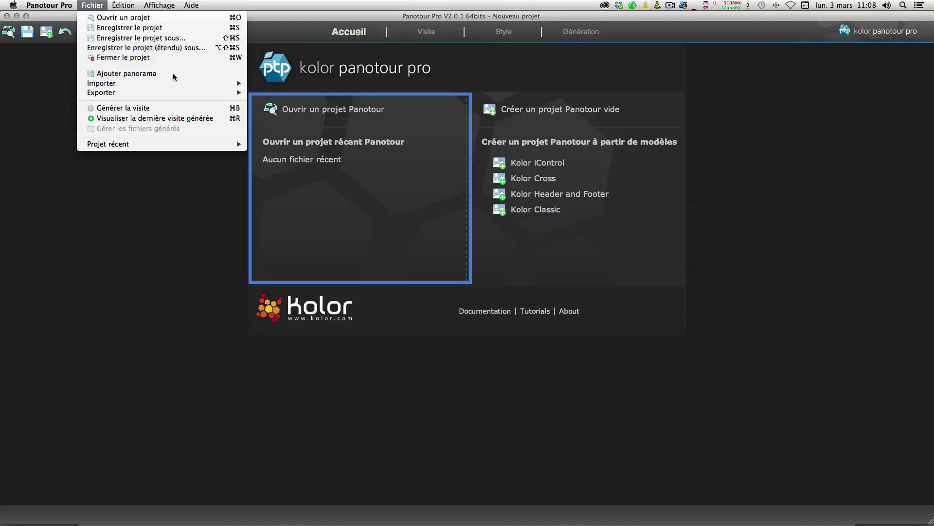
pyautogui.click(453, 281)
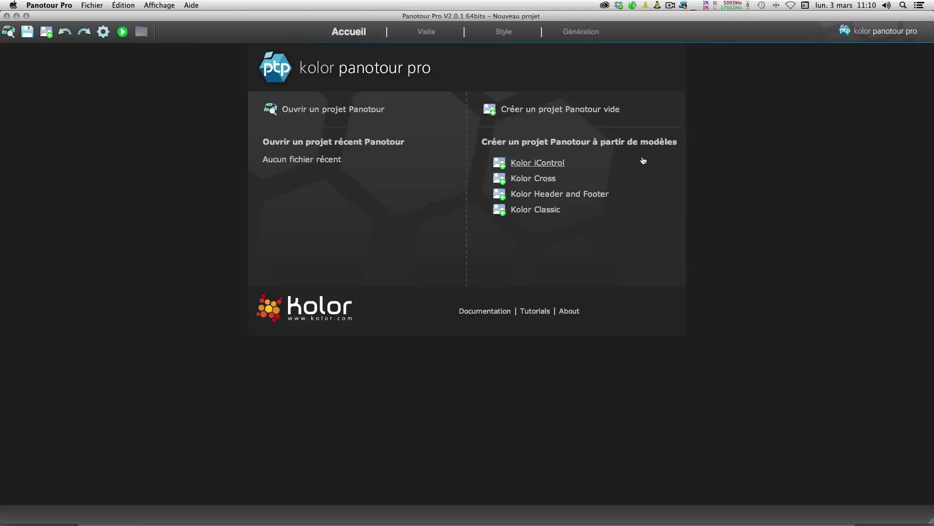
# Add the panorama image Exterieur-AM.jpg to the new virtual tour project
pyautogui.click(427, 32)
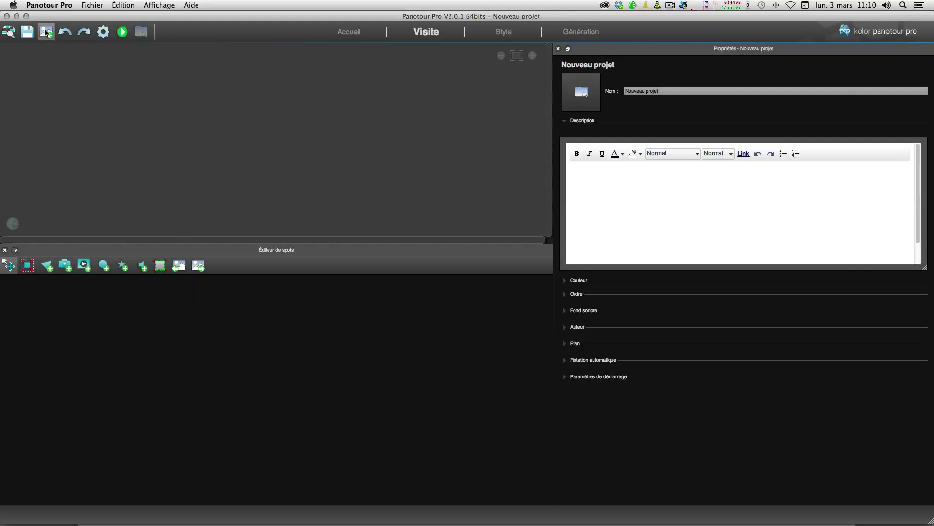
pyautogui.click(47, 32)
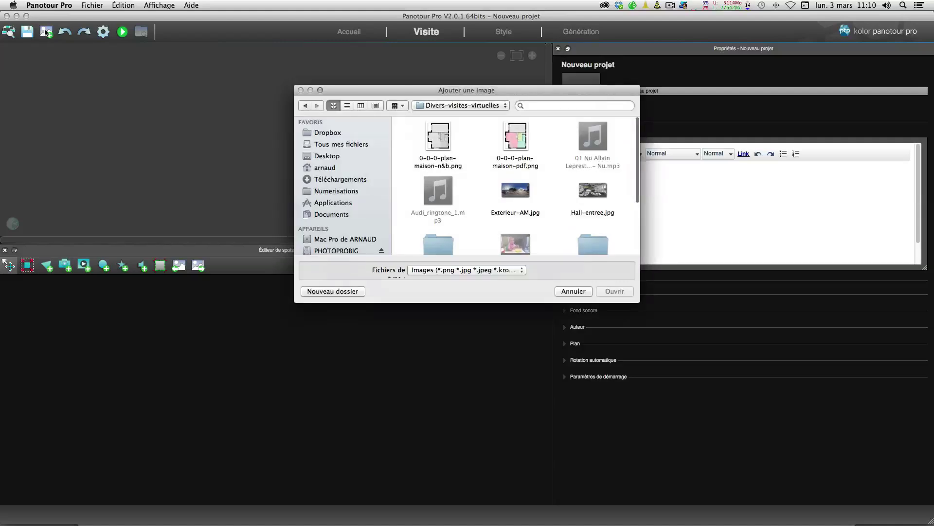
pyautogui.doubleClick(517, 193)
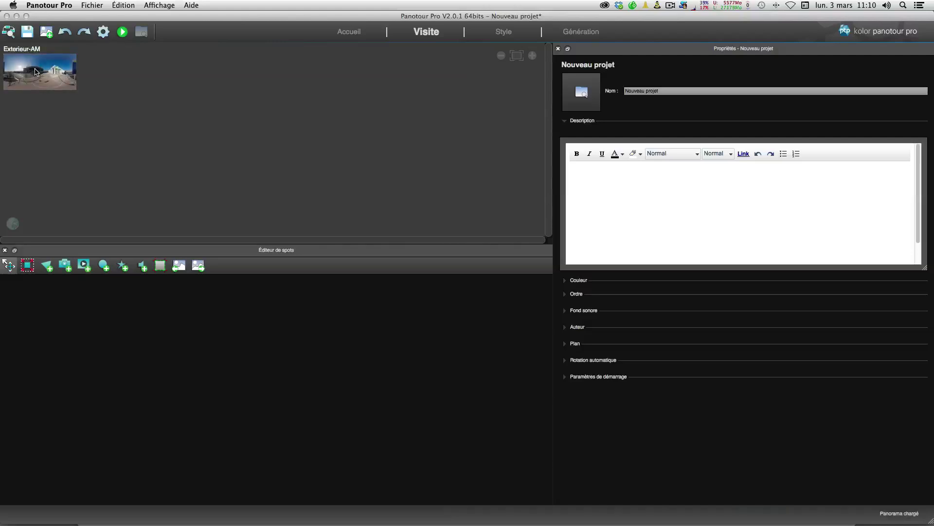
# Examine the Exterieur-AM panorama's properties and view preview, and the project's own properties including its colour settings
pyautogui.click(35, 72)
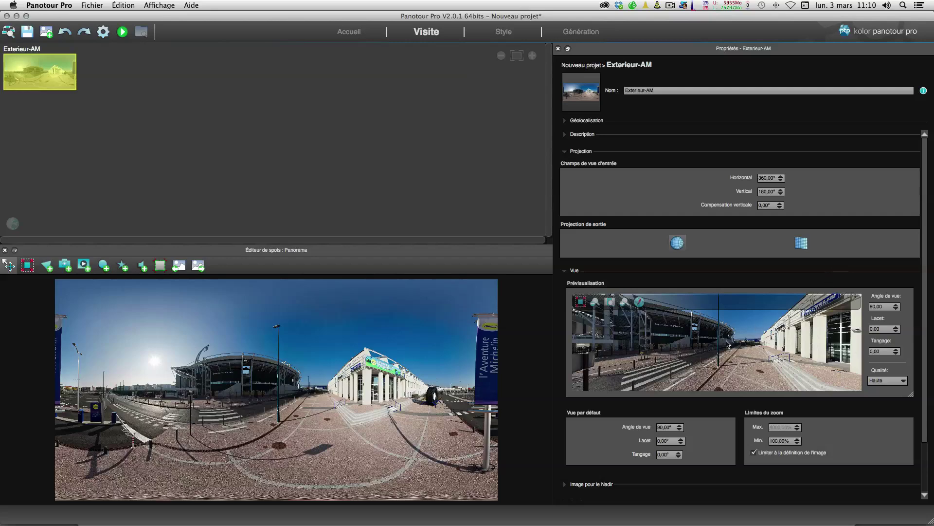
pyautogui.moveTo(679, 354); pyautogui.dragTo(715, 353)
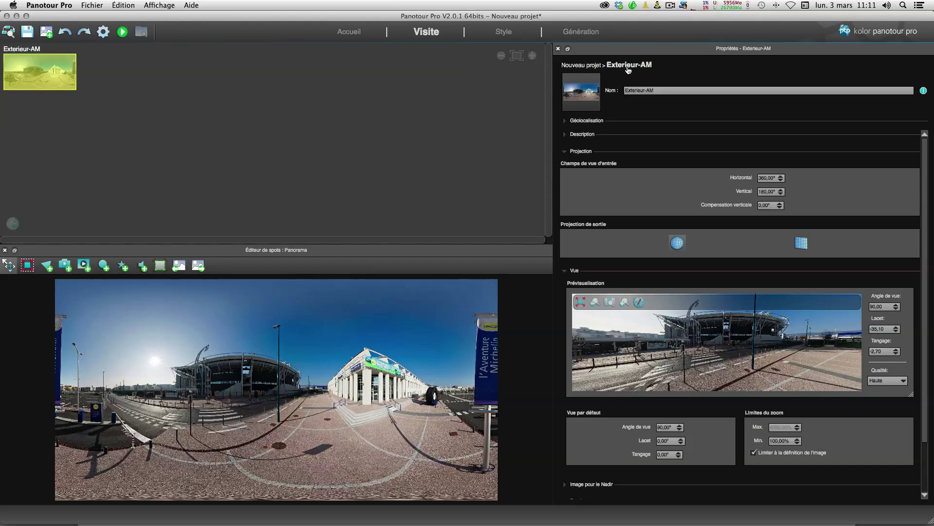
pyautogui.click(574, 65)
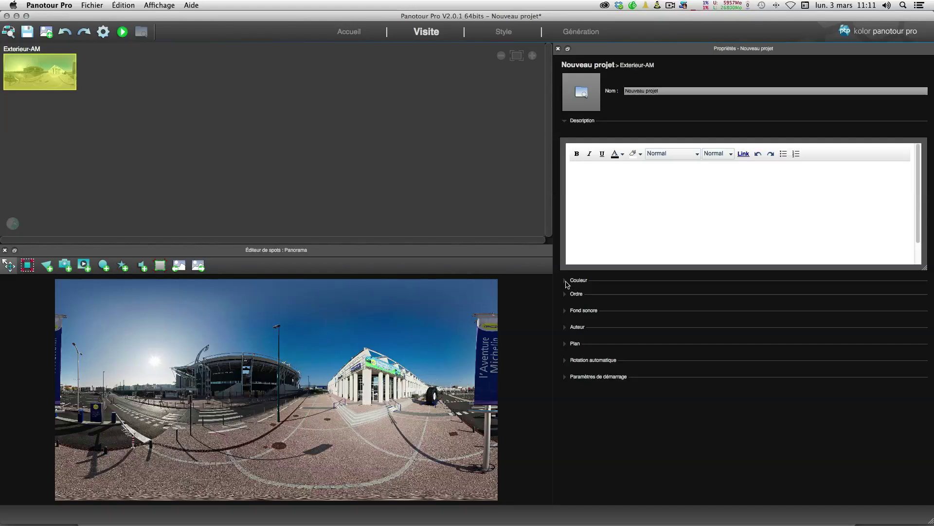
pyautogui.click(566, 281)
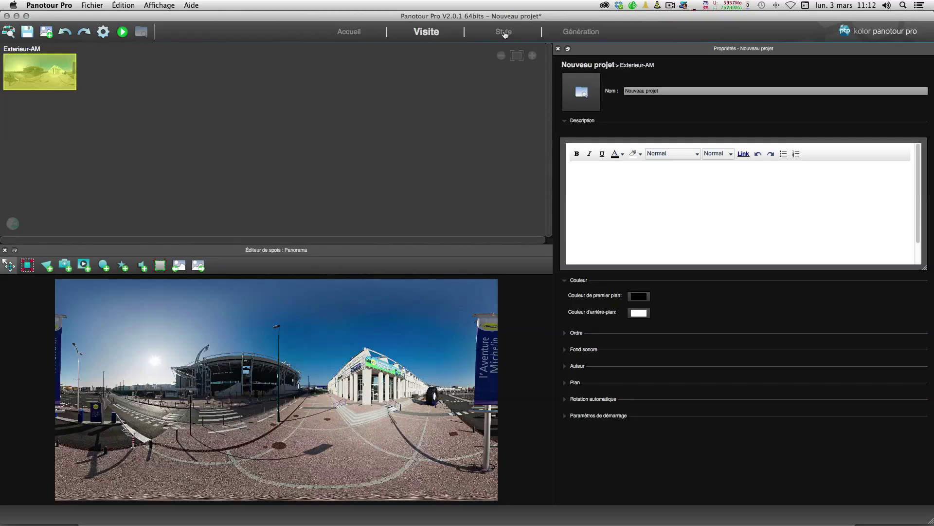
# Add the Barre de contrôle classique plugin from the control bar library to the tour's style workspace
pyautogui.click(504, 33)
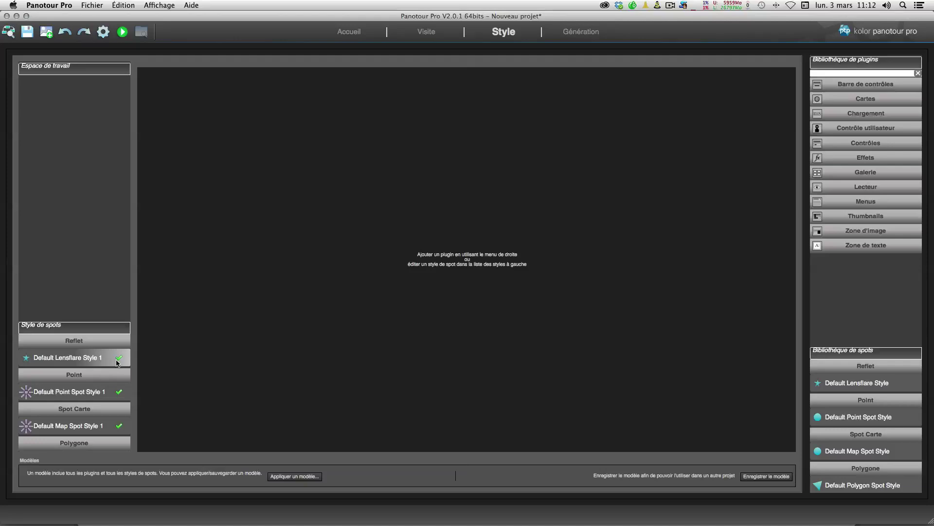
pyautogui.moveTo(121, 363); pyautogui.dragTo(834, 63)
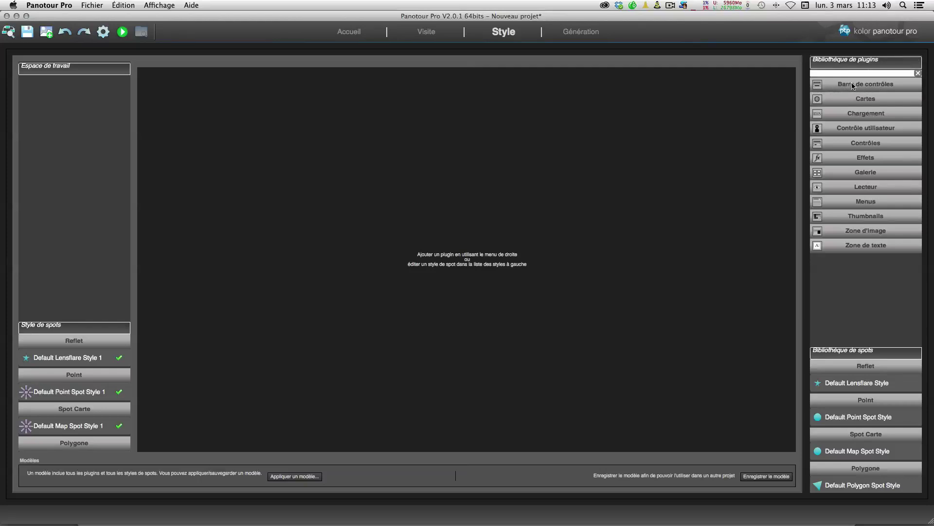
pyautogui.click(818, 87)
pyautogui.scroll(-2, 831, 119)
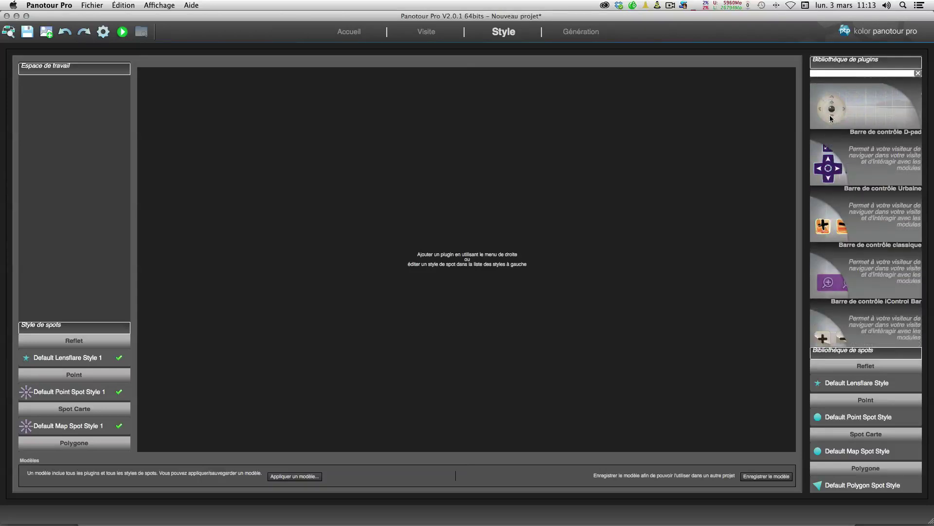
pyautogui.scroll(-5, 831, 118)
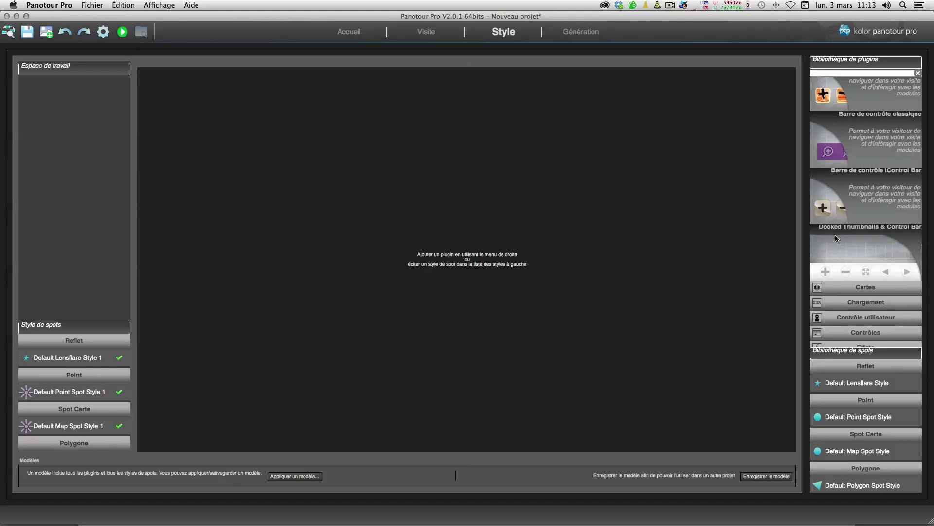
pyautogui.scroll(5, 835, 234)
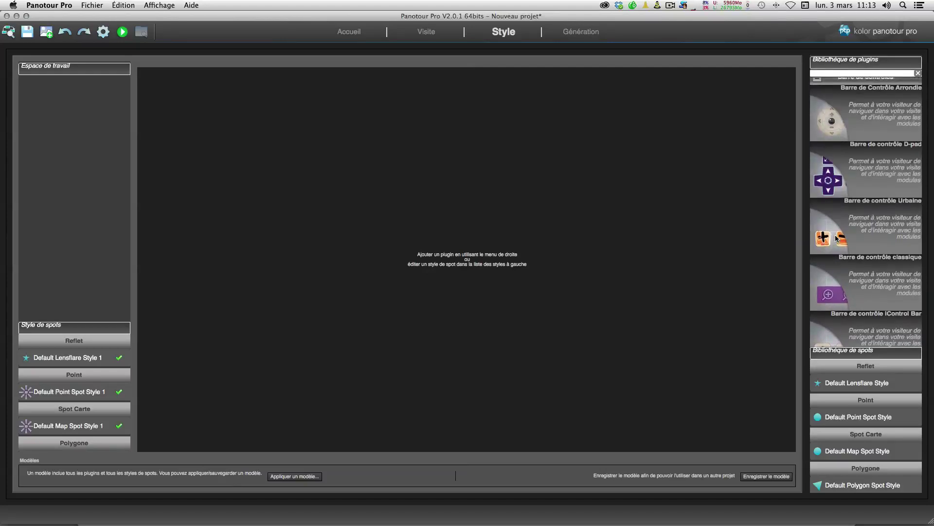
pyautogui.doubleClick(838, 293)
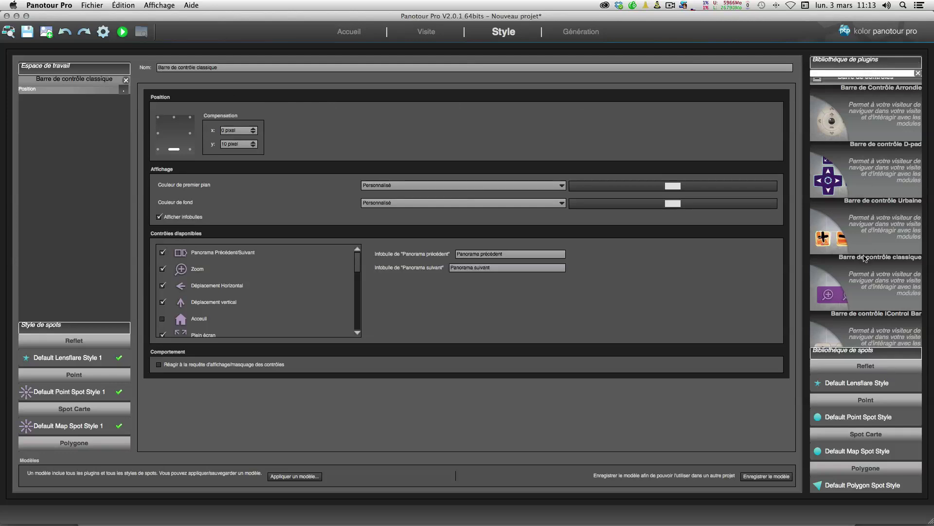
pyautogui.scroll(1, 858, 111)
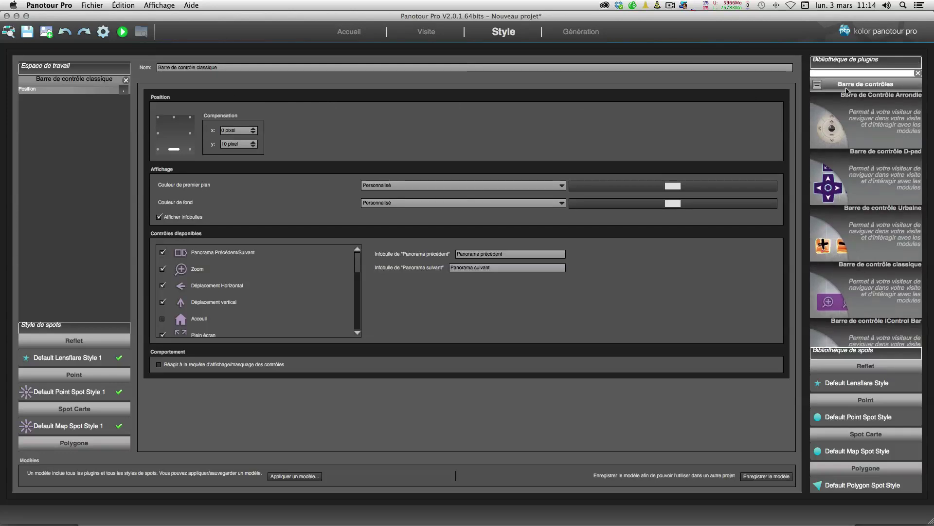
pyautogui.click(818, 85)
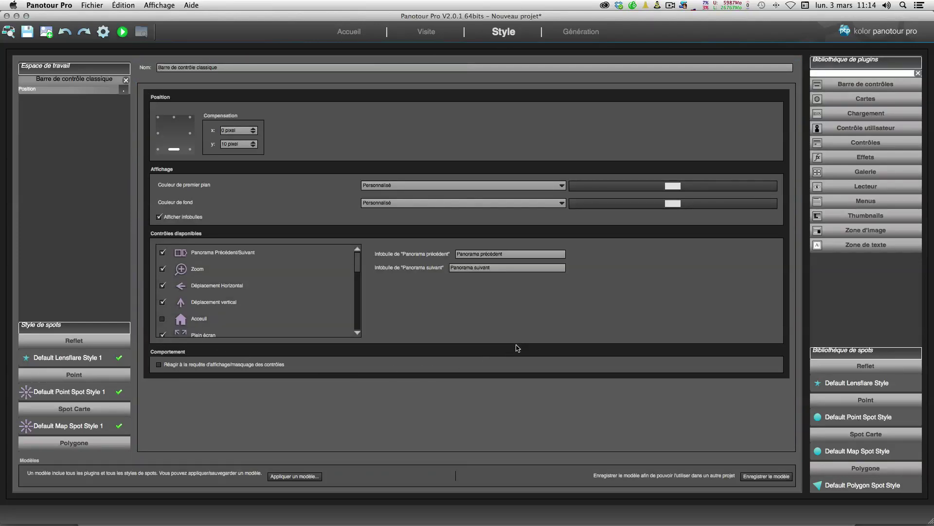
# Review the project's list of spot styles, from lens flare through to directional sound
pyautogui.moveTo(95, 330)
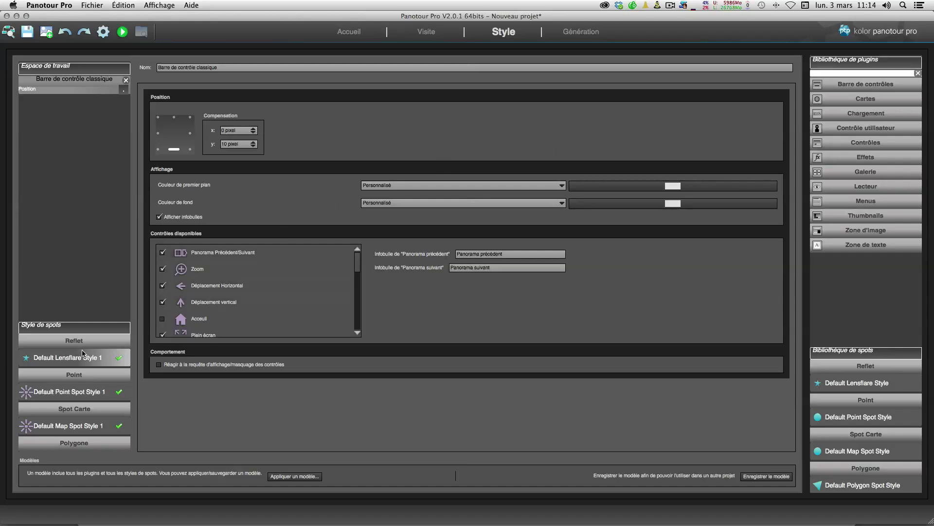
pyautogui.moveTo(20, 333)
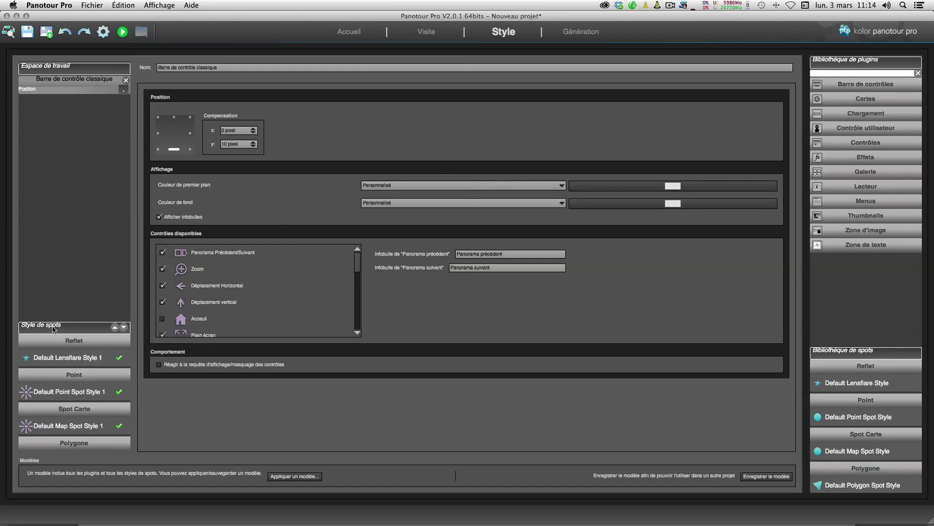
pyautogui.scroll(-5, 54, 363)
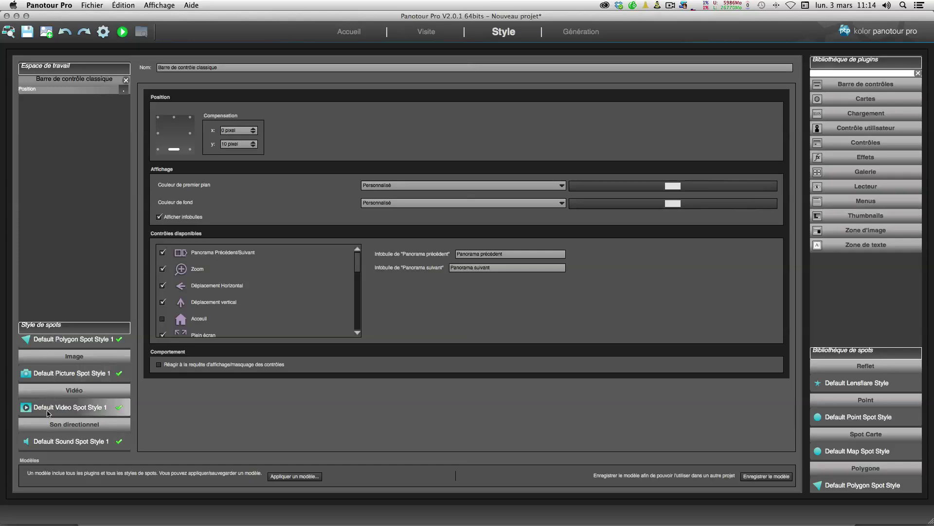
pyautogui.scroll(1, 48, 404)
pyautogui.scroll(3, 47, 412)
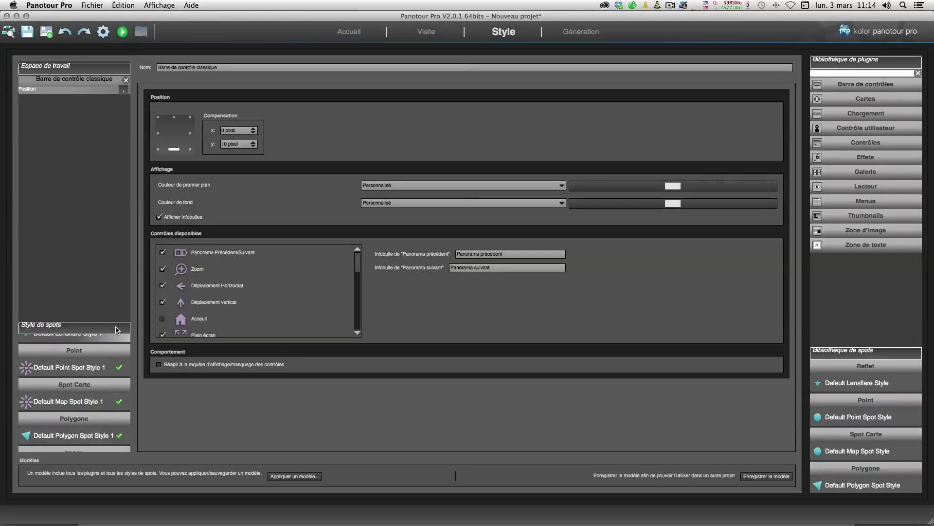
# Draw a polygon spot over the corner pillar below the green sign of the white building in the Exterieur-AM panorama
pyautogui.click(427, 32)
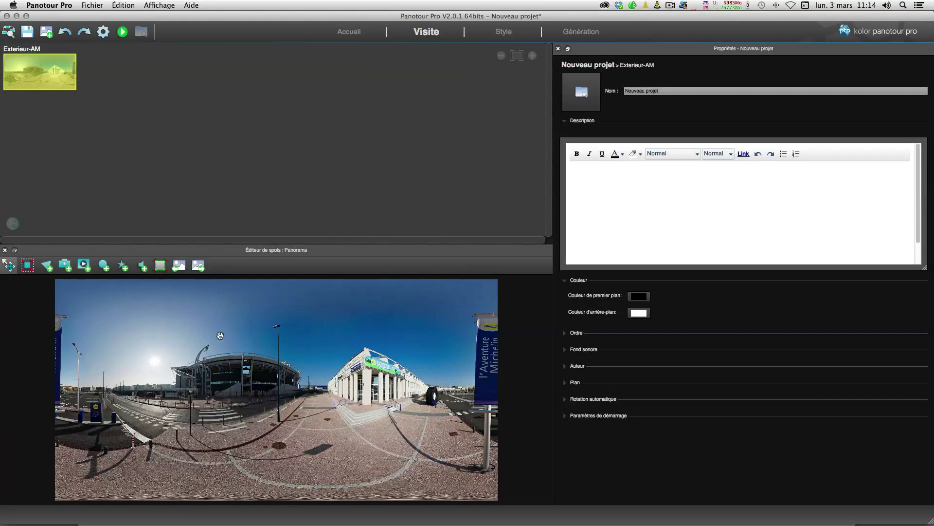
pyautogui.click(45, 266)
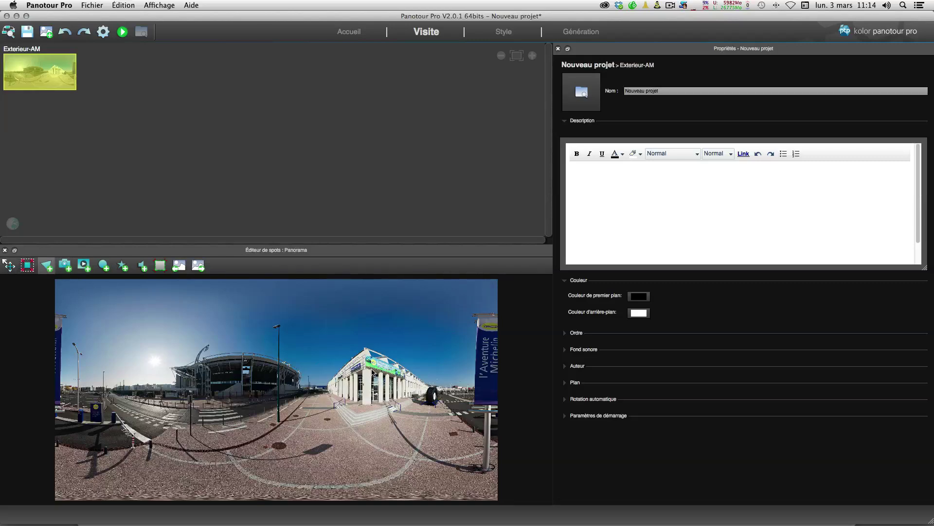
pyautogui.click(380, 373)
pyautogui.click(374, 403)
pyautogui.doubleClick(372, 374)
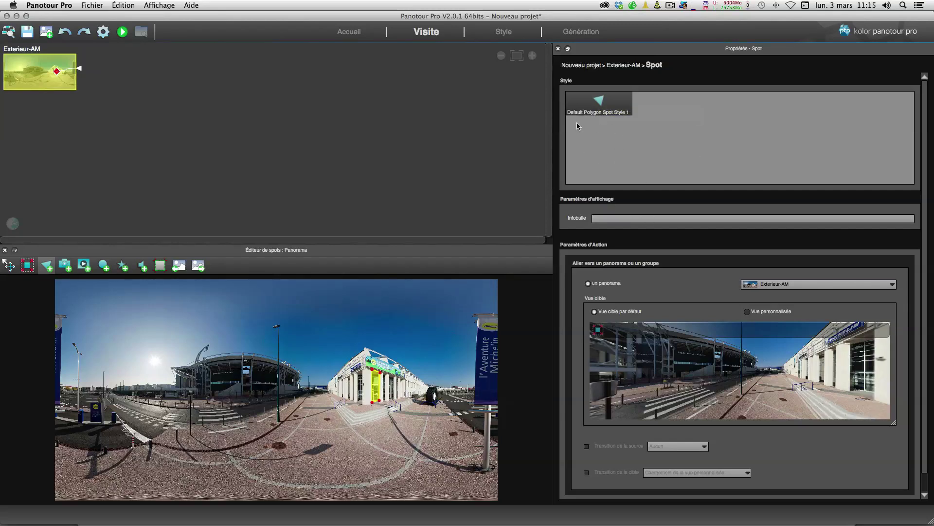
# Set the border colour of Default Polygon Spot Style 1 to Projet - Couleur Arrière-Plan
pyautogui.click(505, 31)
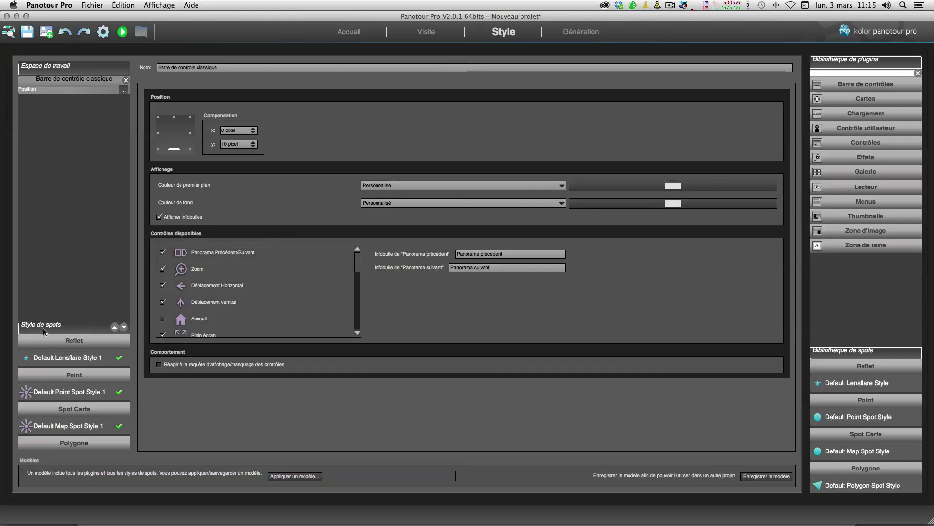
pyautogui.scroll(-3, 72, 380)
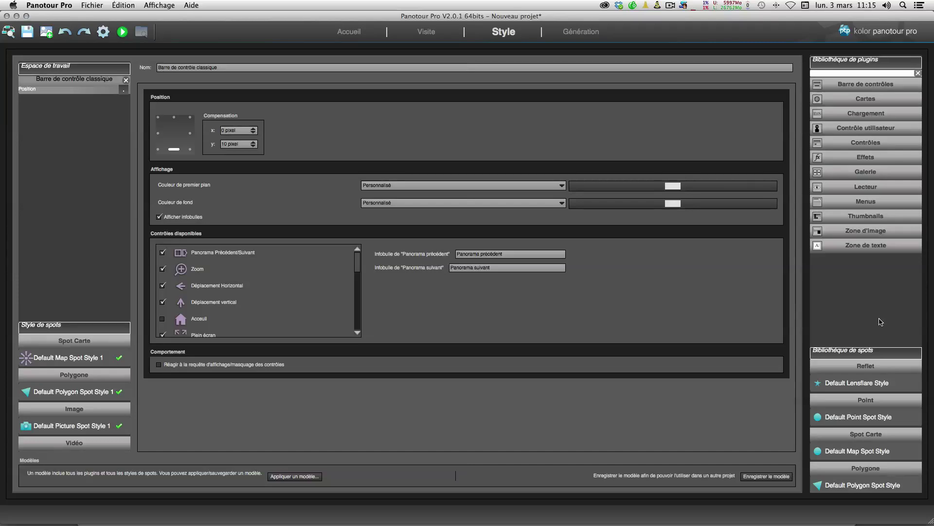
pyautogui.click(66, 394)
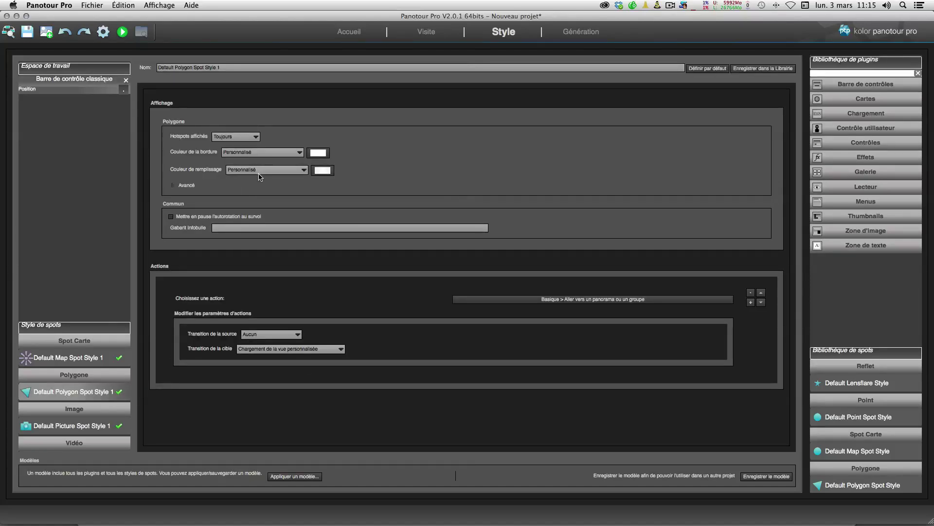
pyautogui.scroll(1, 266, 152)
# Add a second polygon style from the spot library's Default Polygon Spot Style and open its settings
pyautogui.moveTo(864, 356); pyautogui.dragTo(865, 291)
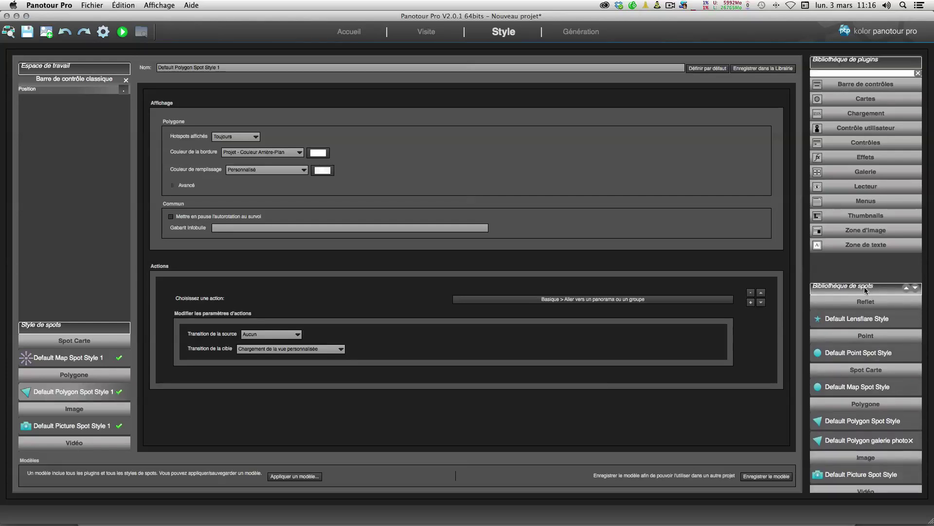
pyautogui.doubleClick(866, 422)
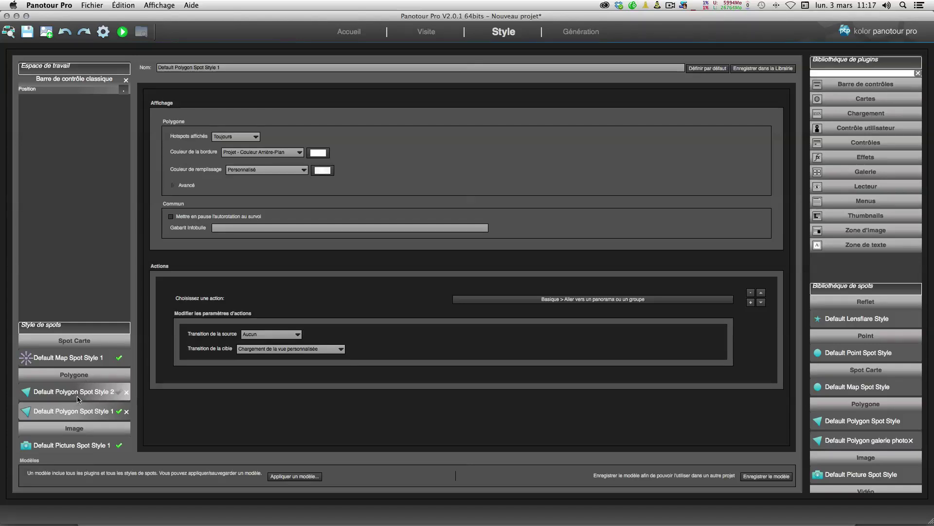
pyautogui.click(43, 393)
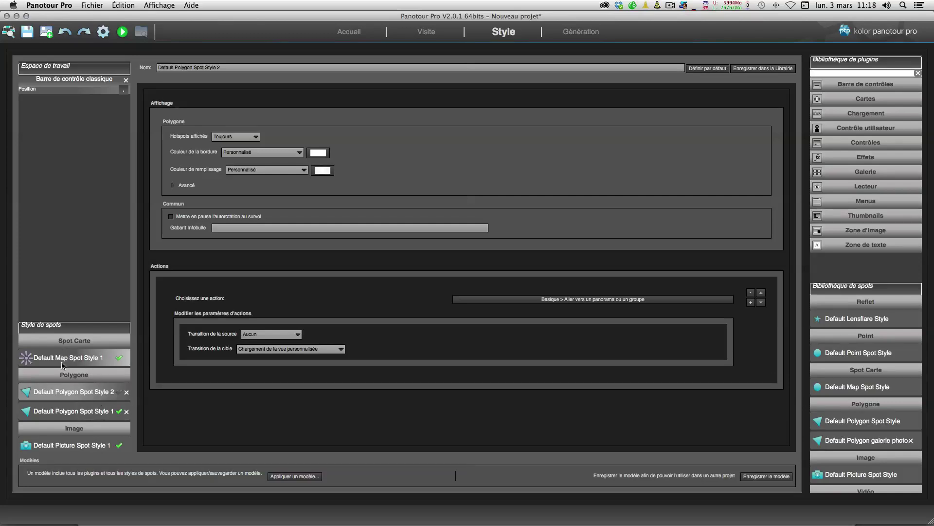
# Review the project's spot styles and assign Default Polygon Spot Style 2 to the polygon spot in the Exterieur-AM panorama
pyautogui.scroll(-4, 62, 365)
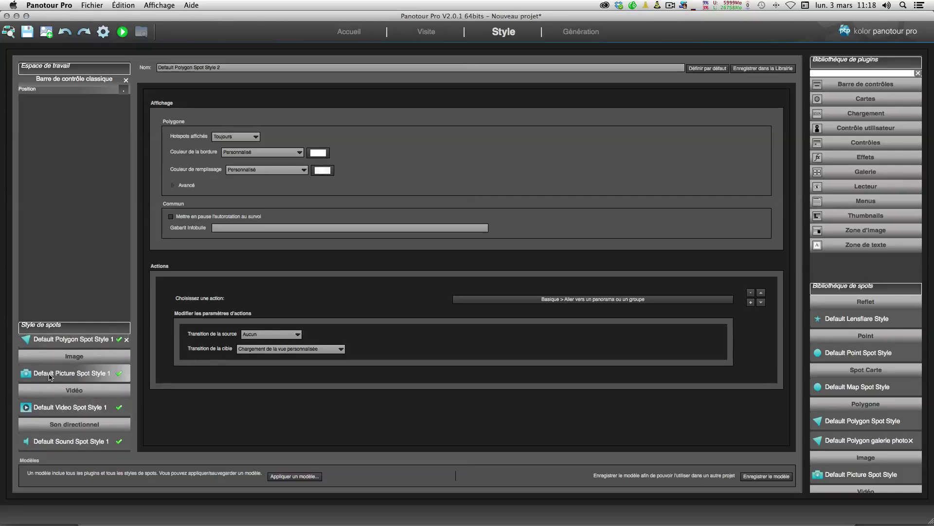
pyautogui.scroll(6, 40, 440)
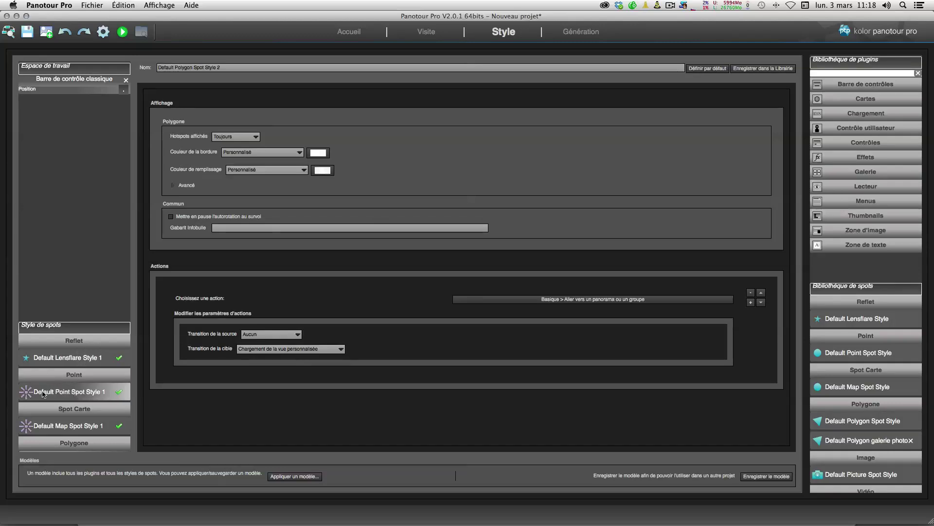
pyautogui.scroll(-5, 43, 394)
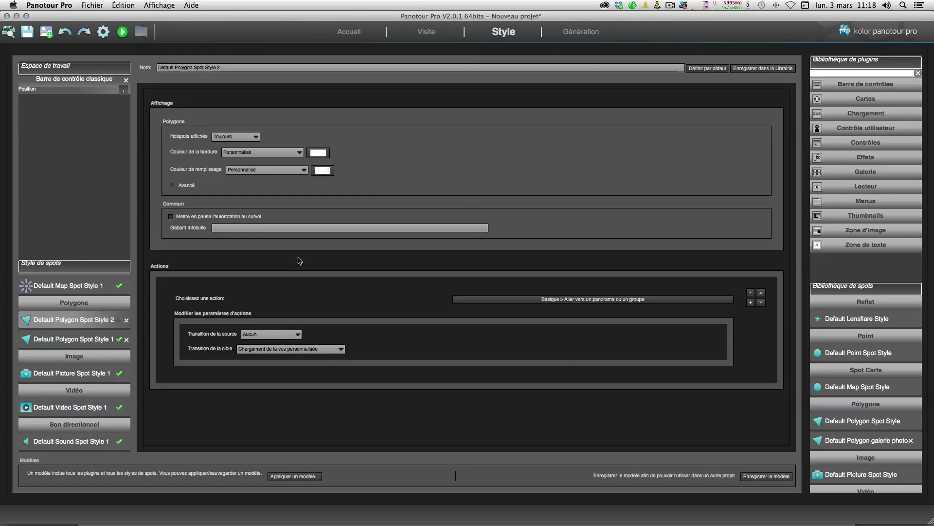
pyautogui.click(427, 32)
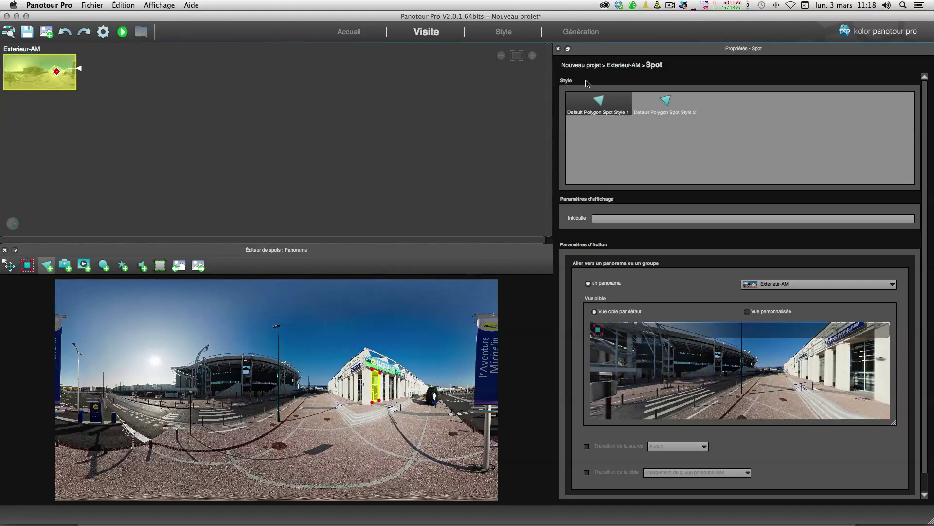
pyautogui.click(668, 105)
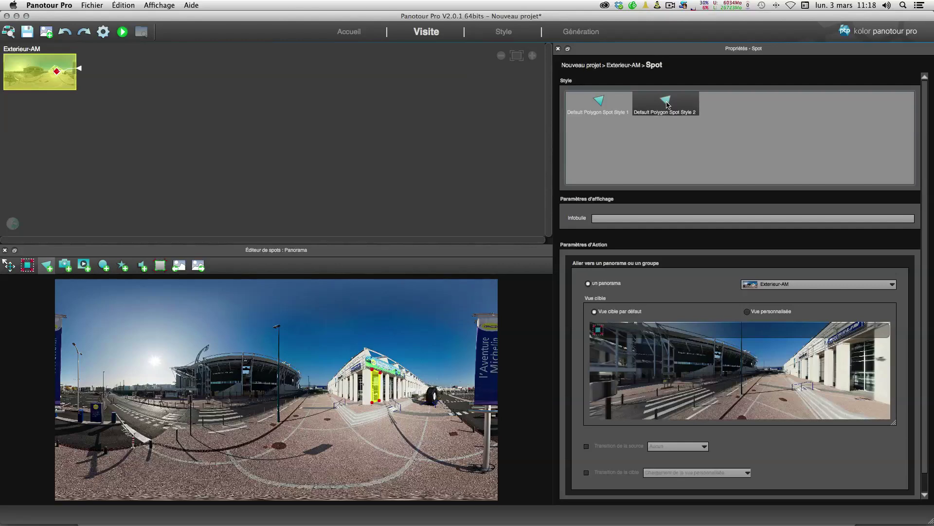
# Assign Default Polygon Spot Style 1 to the polygon spot in the Exterieur-AM panorama
pyautogui.click(593, 106)
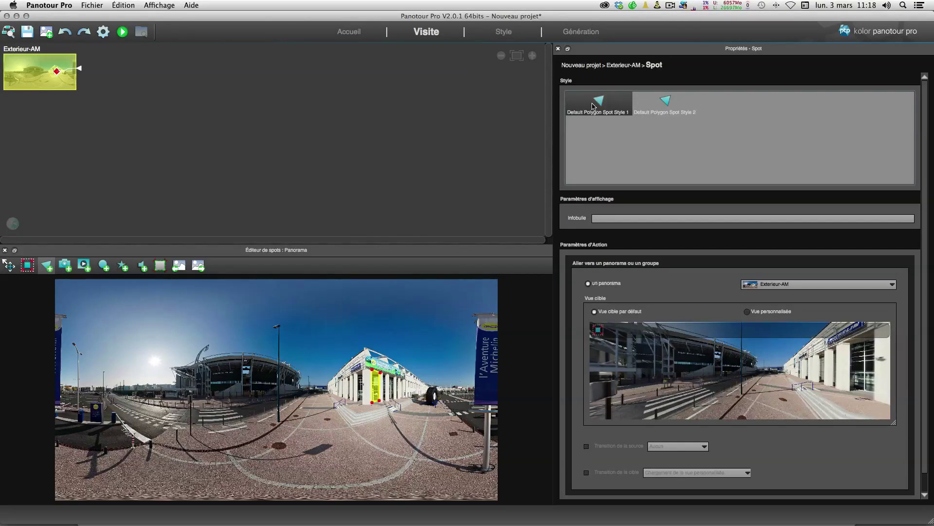
# Examine the Thumbnails and Galerie plugins offered in the style plugin library
pyautogui.click(508, 33)
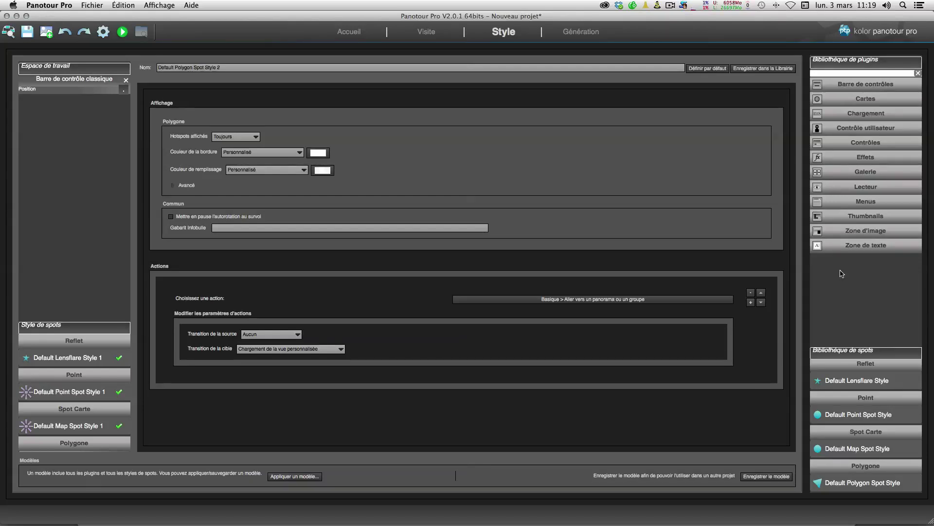
pyautogui.click(817, 218)
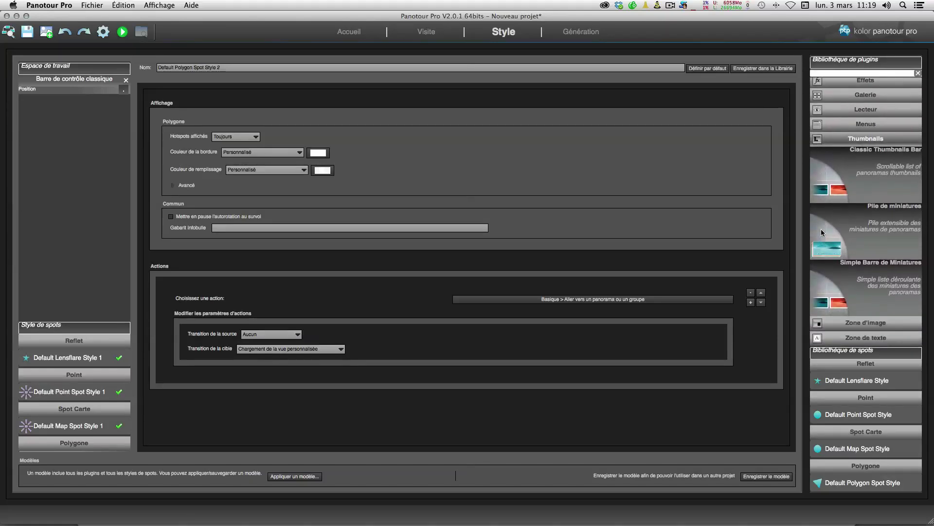
pyautogui.click(818, 141)
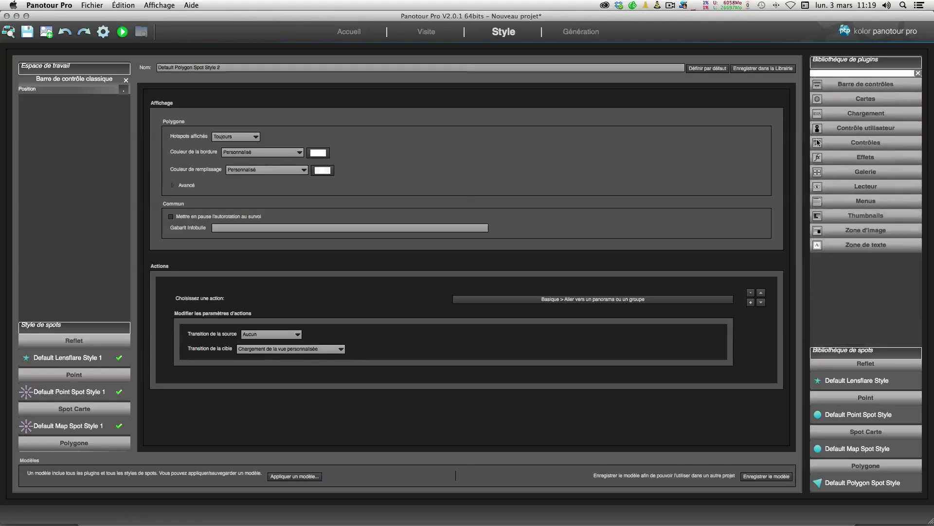
pyautogui.click(817, 173)
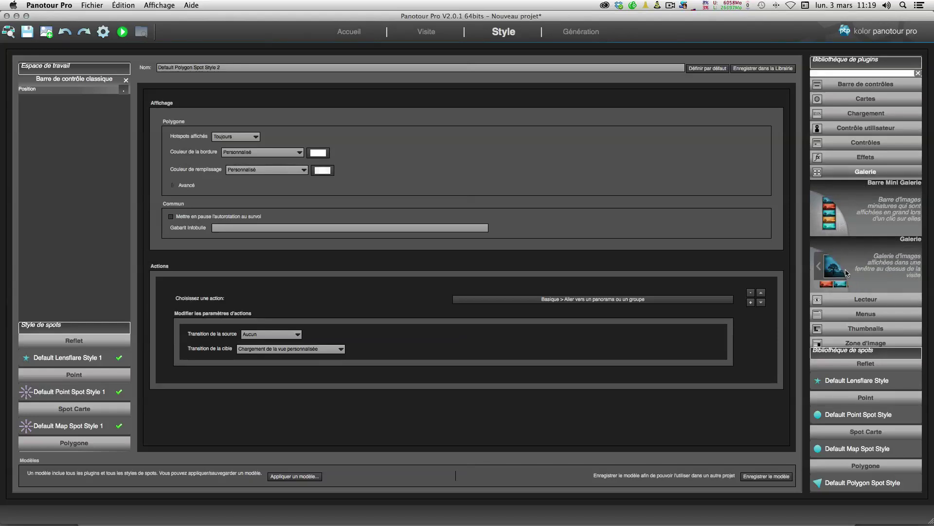
pyautogui.moveTo(847, 273)
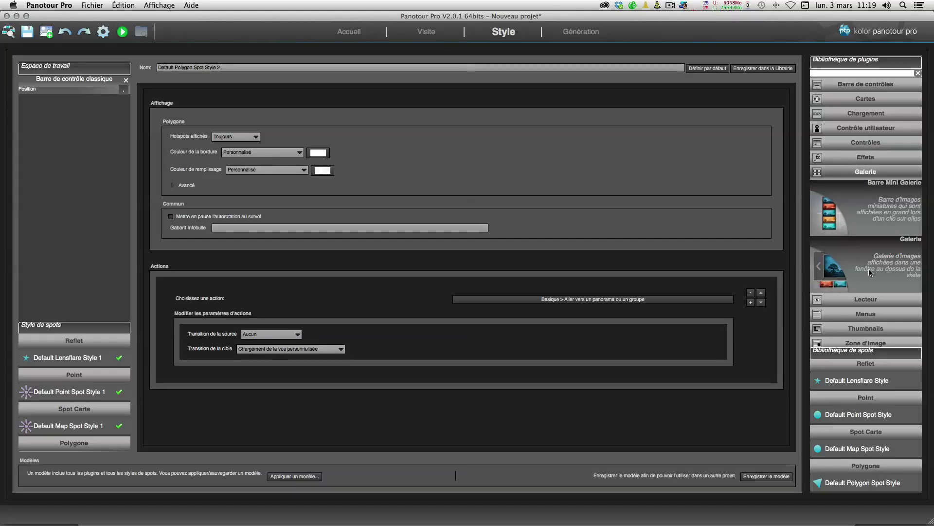
pyautogui.click(817, 173)
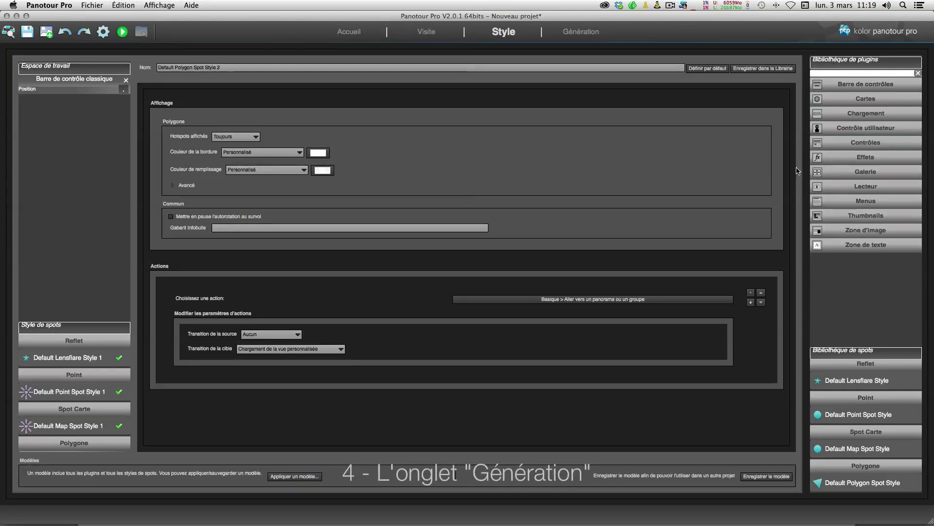
# Review the tour's generation settings, including the available HTML templates, JPEG quality and protection options
pyautogui.click(572, 33)
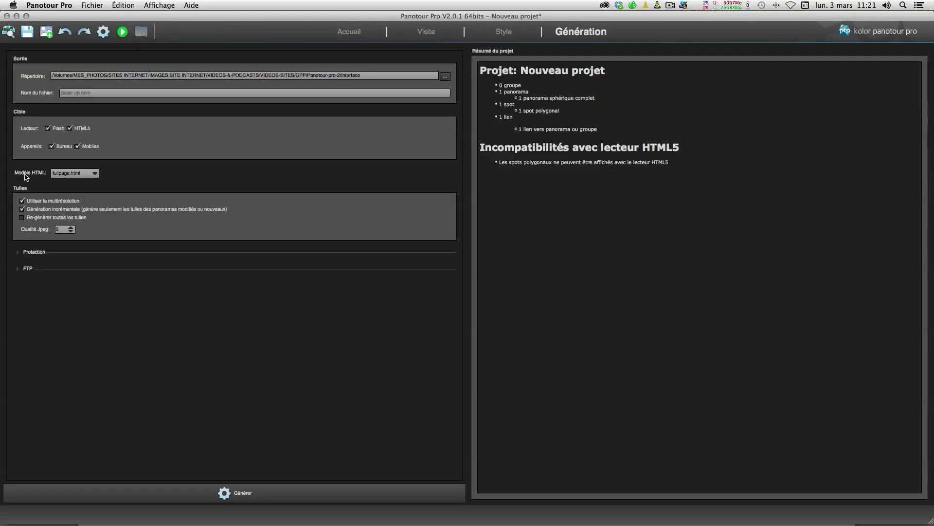
pyautogui.click(78, 174)
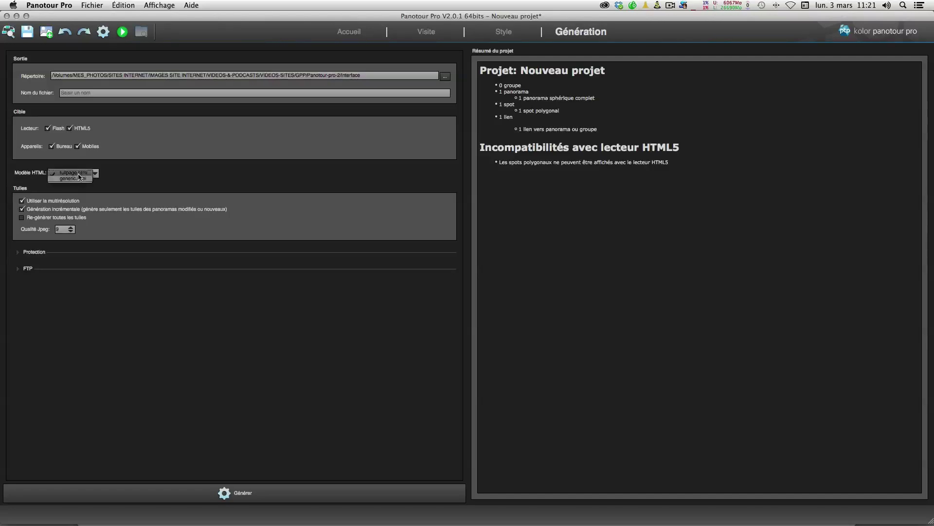
pyautogui.click(78, 184)
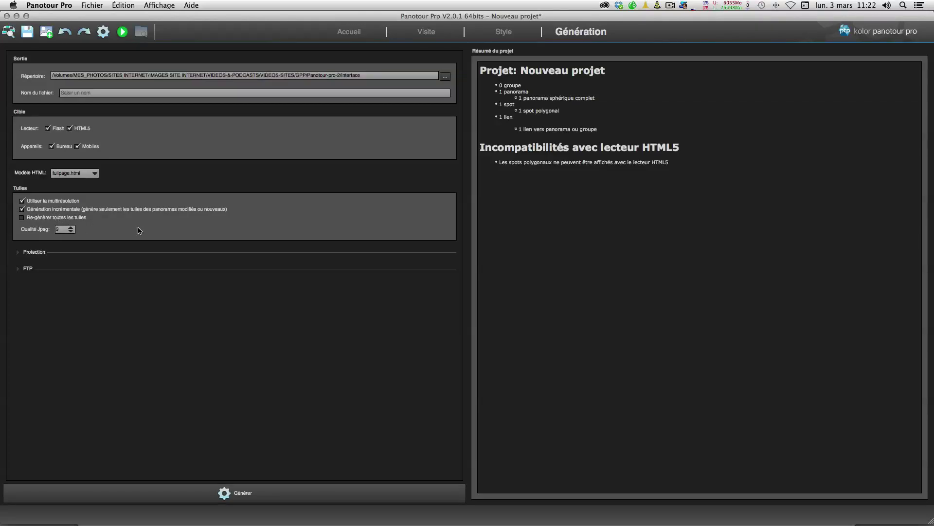
pyautogui.click(71, 226)
pyautogui.click(18, 254)
# Revisit the project's style and tour workspaces and return to the home page with the project templates
pyautogui.click(503, 33)
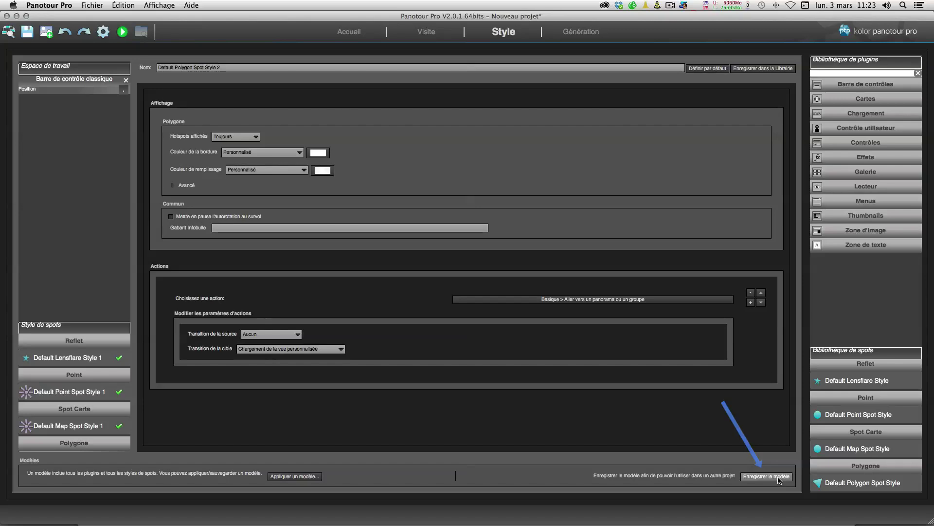
pyautogui.click(426, 33)
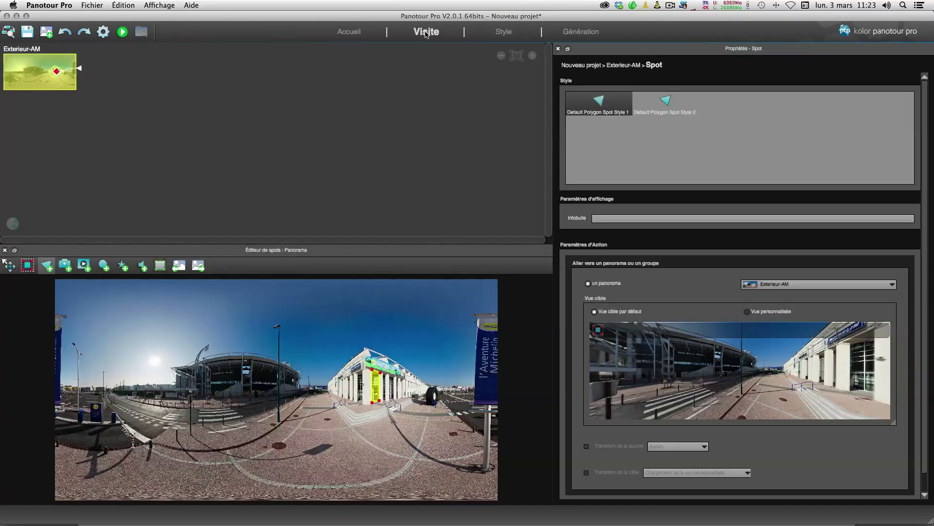
pyautogui.click(354, 33)
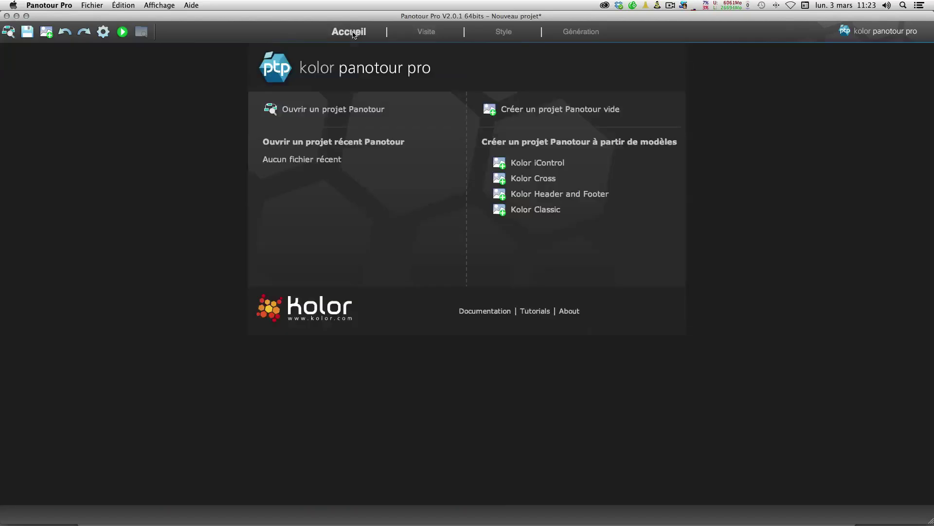